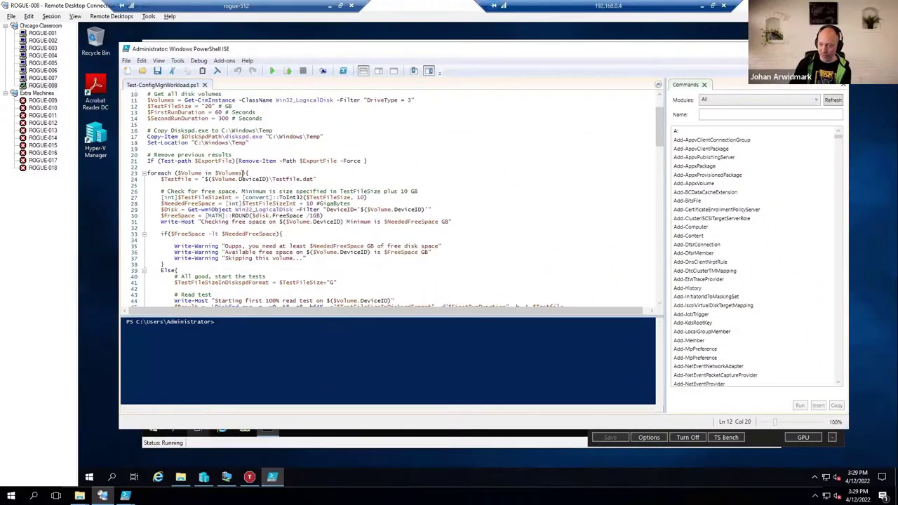
Step: Read through Test-ConfigMgrWorkload.ps1 from the volume loop through the DiskSpd read and write tests to the final cleanup line
left_click_drag(177, 173, 244, 173)
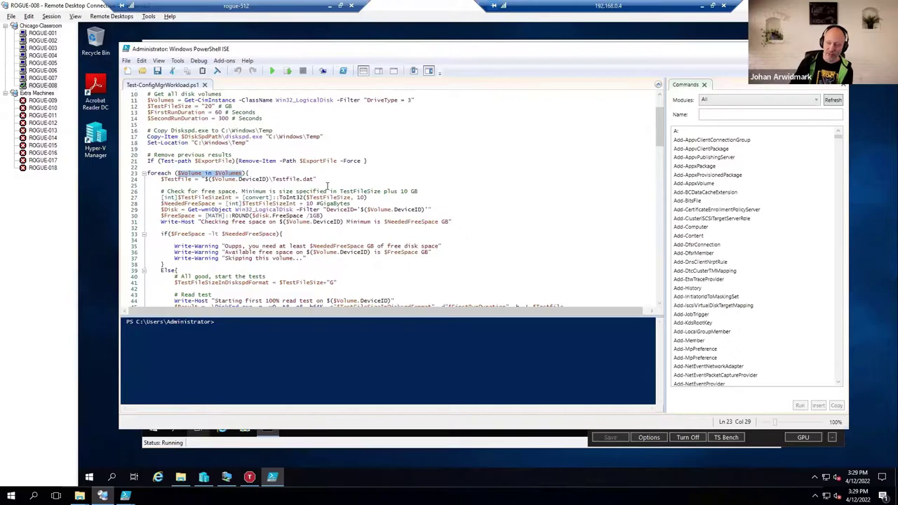
left_click(351, 182)
scroll(365, 203, "down", 7)
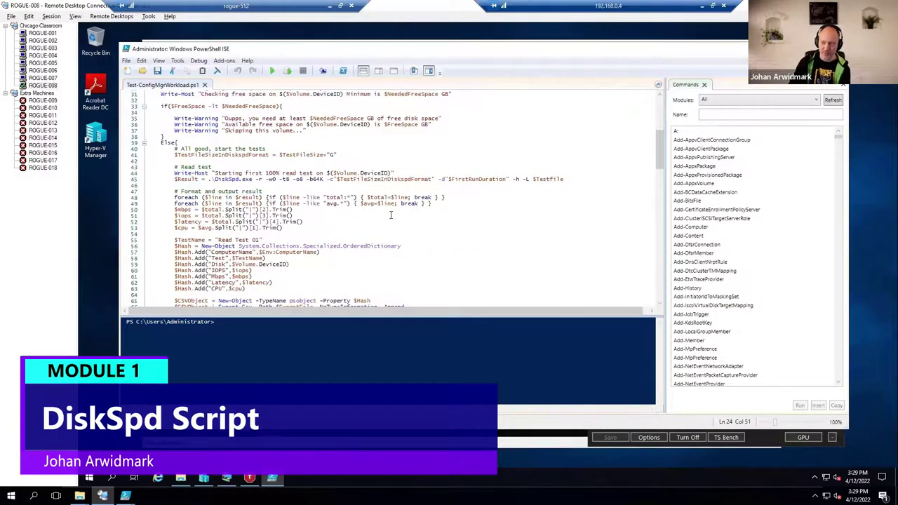
scroll(283, 189, "down", 5)
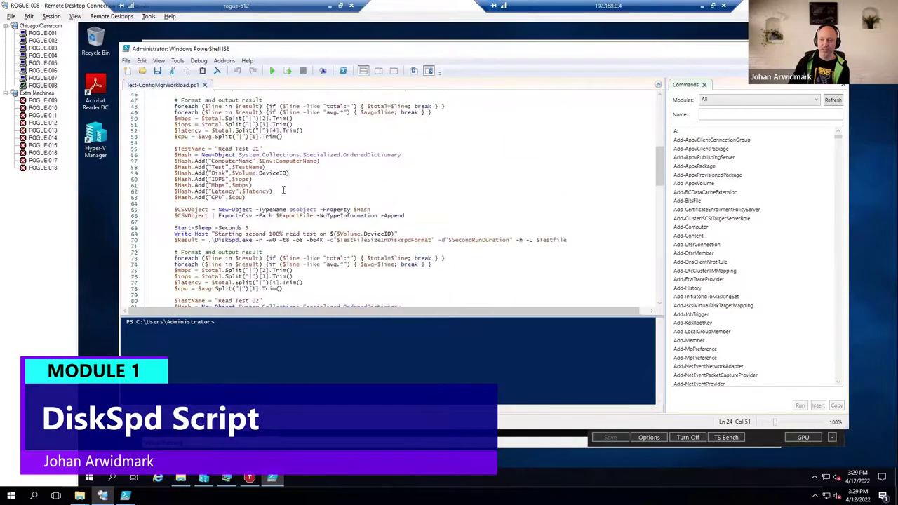
scroll(283, 191, "down", 4)
scroll(283, 193, "down", 7)
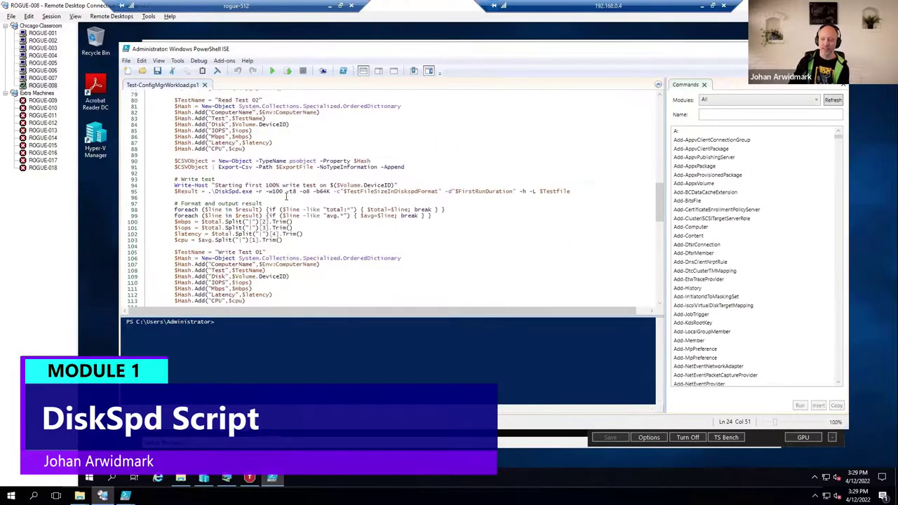
scroll(304, 219, "down", 14)
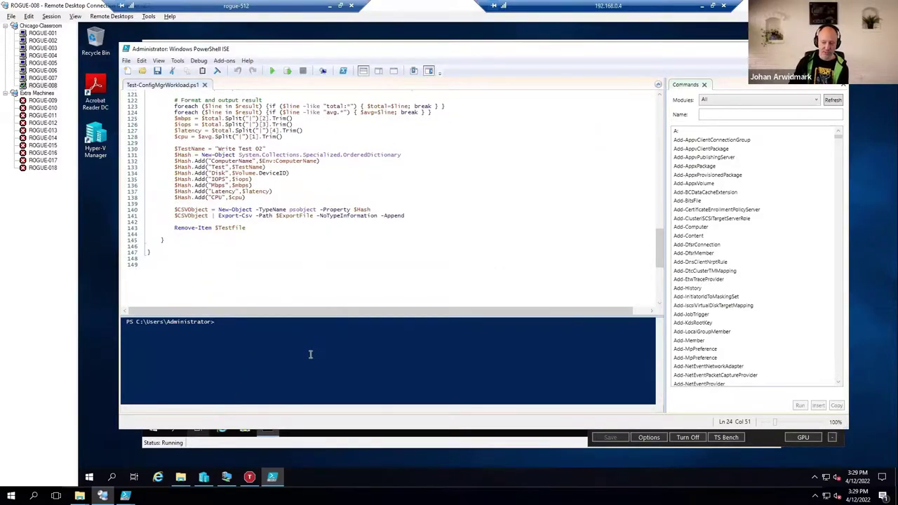
Step: Go to C:\Setup\DiskSpd in File Explorer and open ROGUE-008_diskspd_results.csv
left_click(180, 477)
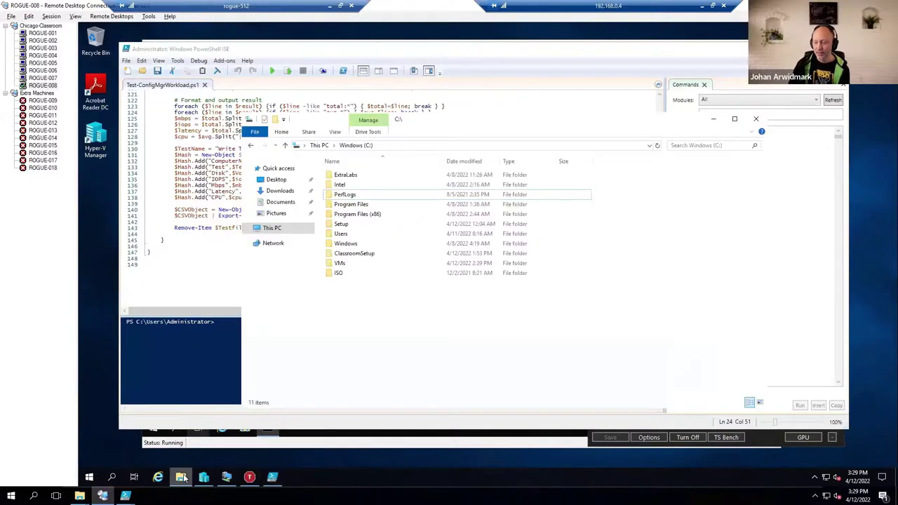
double_click(343, 224)
double_click(345, 174)
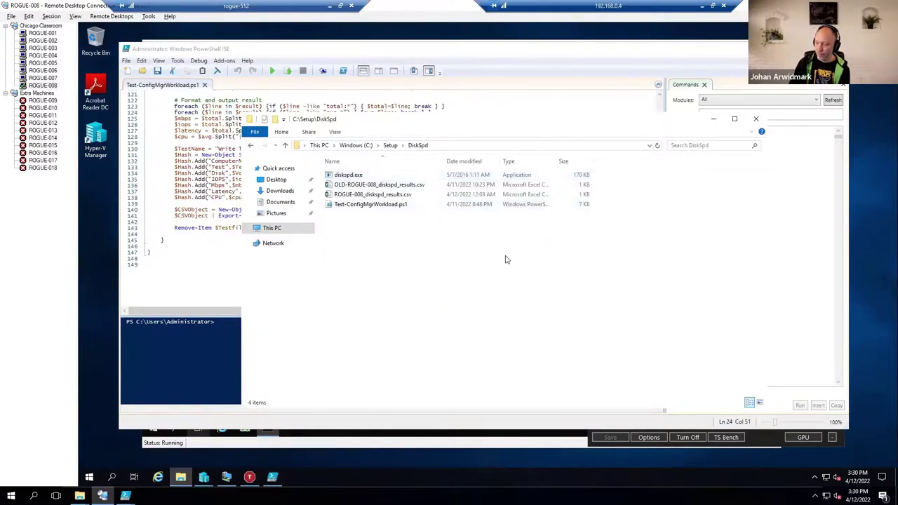
left_click(375, 194)
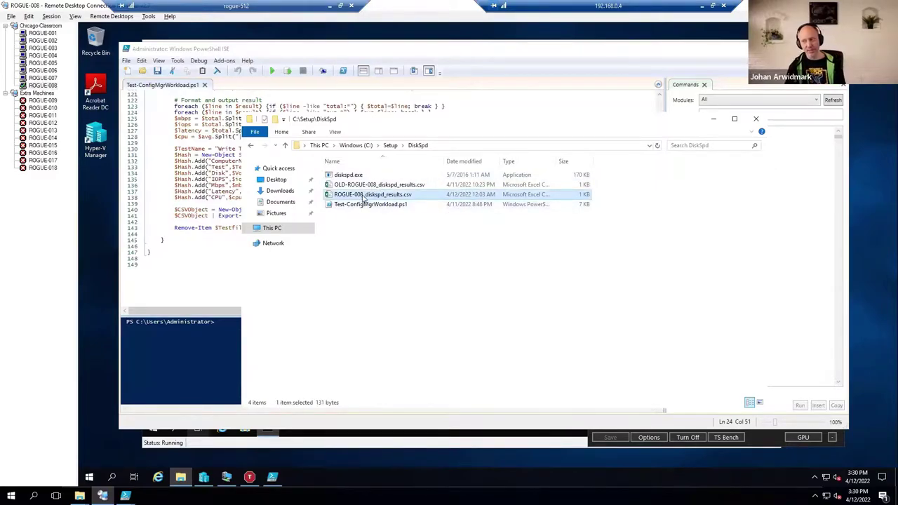
double_click(365, 195)
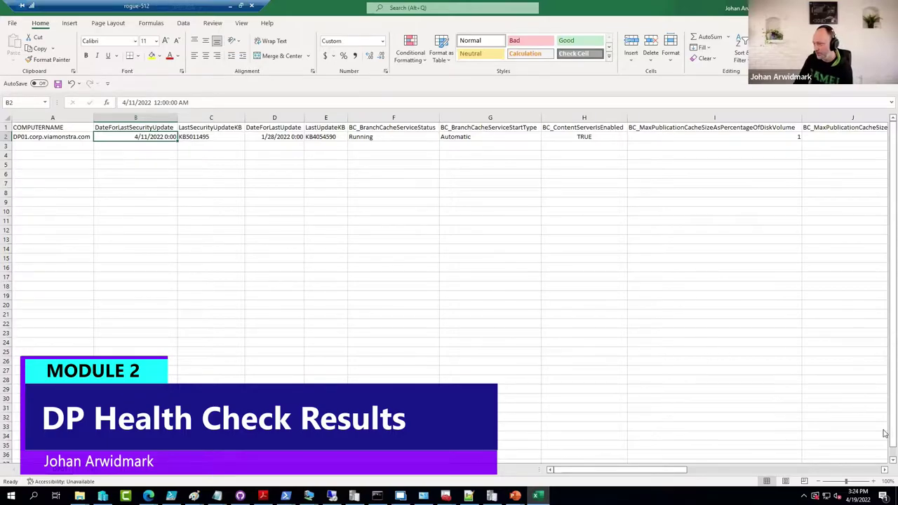
Step: Review the BranchCache columns on the DP01 sheet, checking the publication cache path, PDS file size, creation date and temp file count
left_click(885, 470)
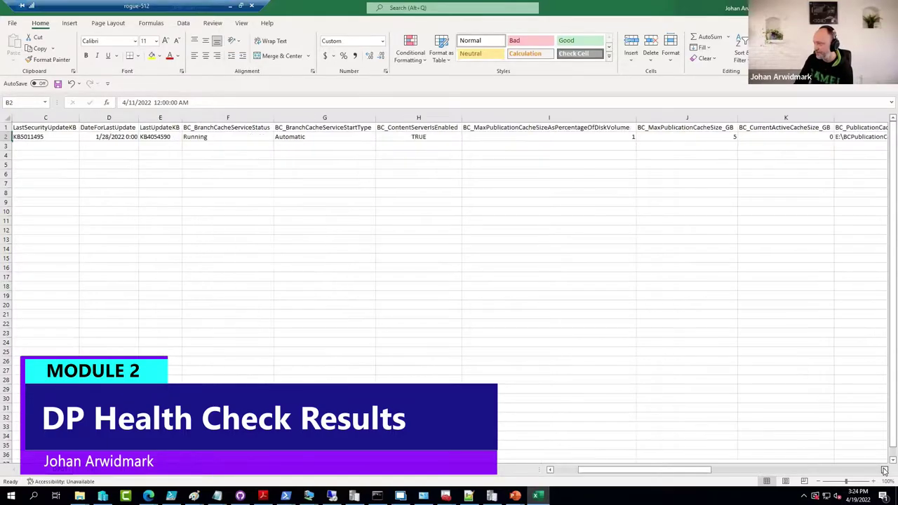
left_click(884, 471)
left_click(885, 471)
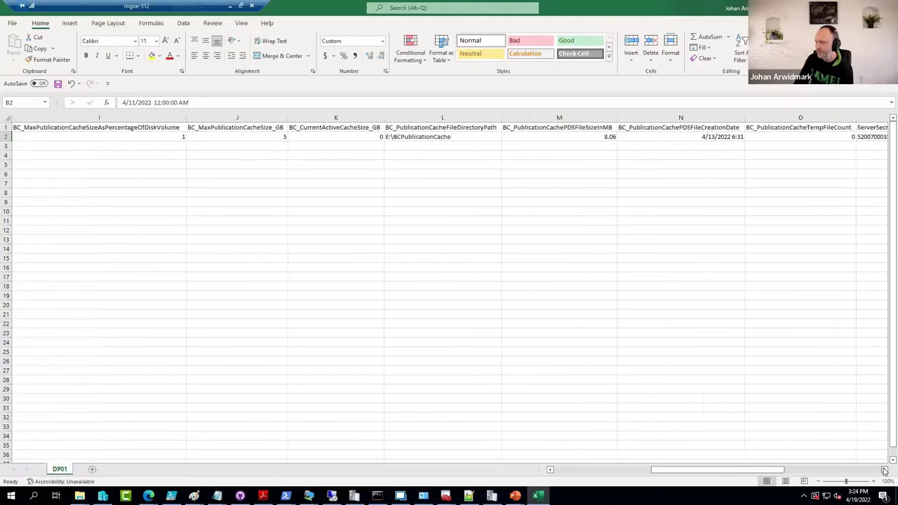
left_click(884, 471)
left_click(289, 138)
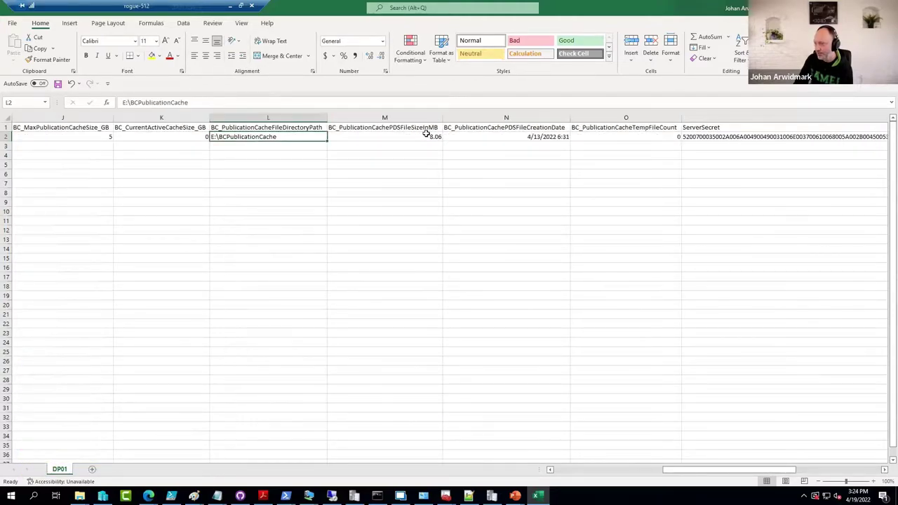
left_click(425, 134)
left_click(492, 135)
left_click(642, 137)
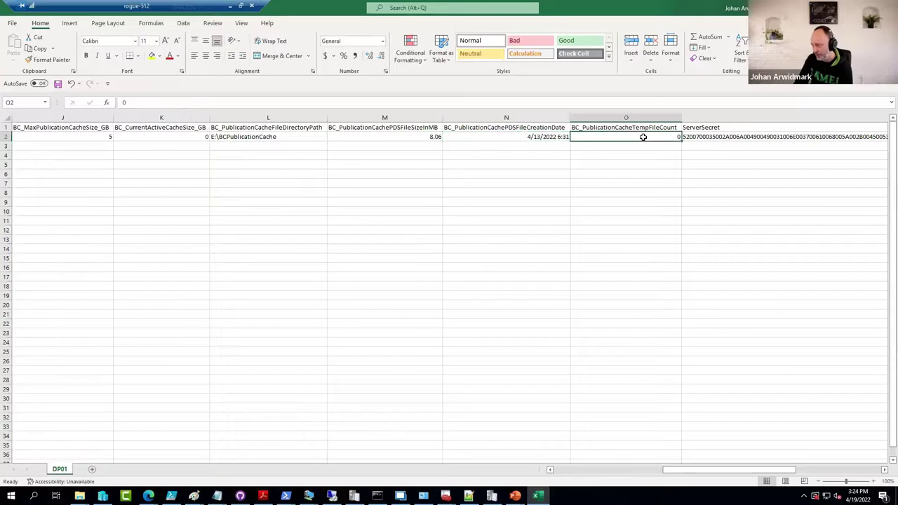
Step: Inspect the BCError13CountLastWeek column and the neighbouring server details on the DP01 sheet
left_click(864, 470)
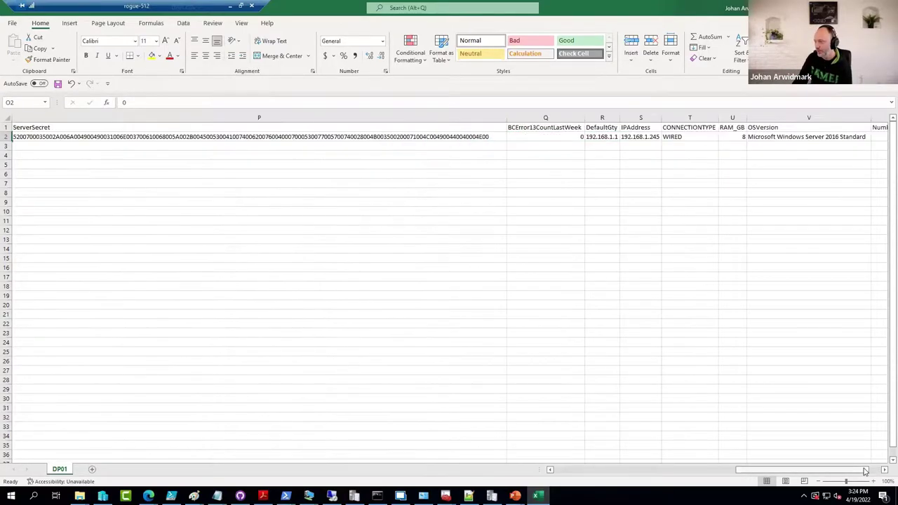
left_click(554, 117)
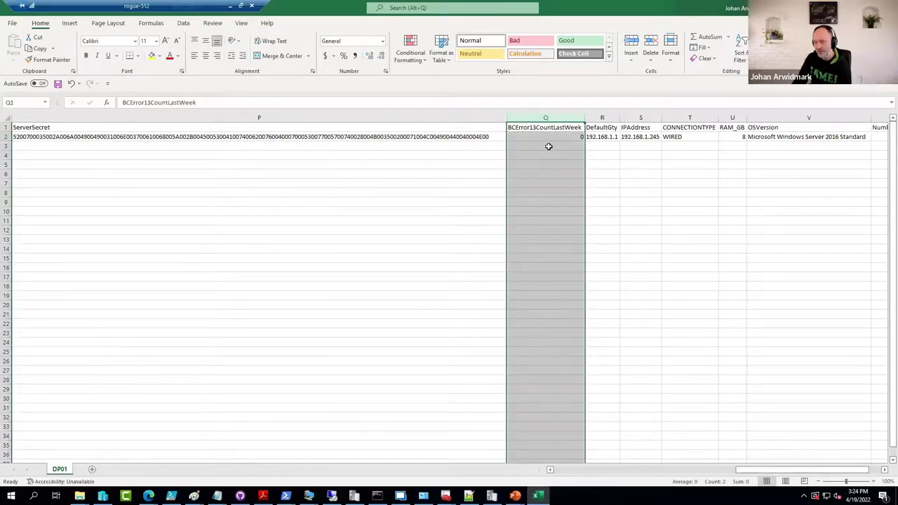
left_click(870, 472)
left_click(654, 471)
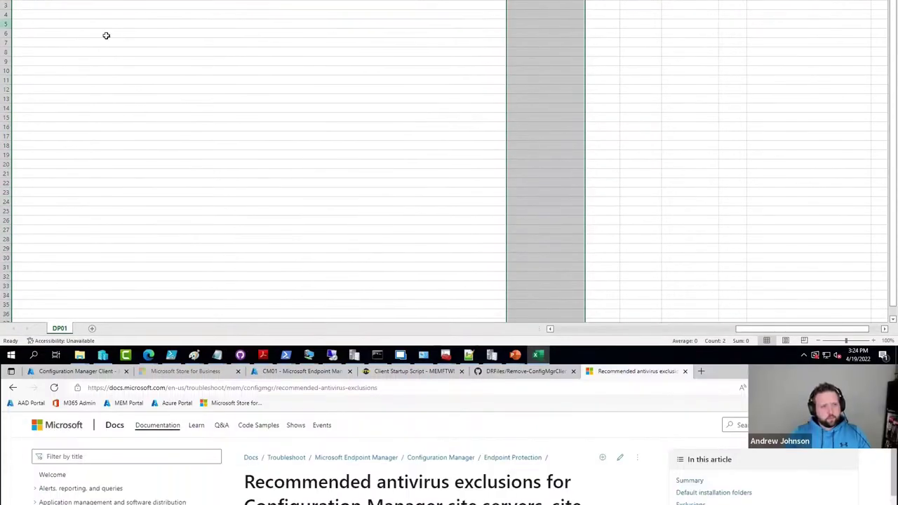
Step: Read the recommended antivirus exclusions article down to the folder exclusions for Configuration Manager site systems and clients
scroll(260, 193, "down", 1)
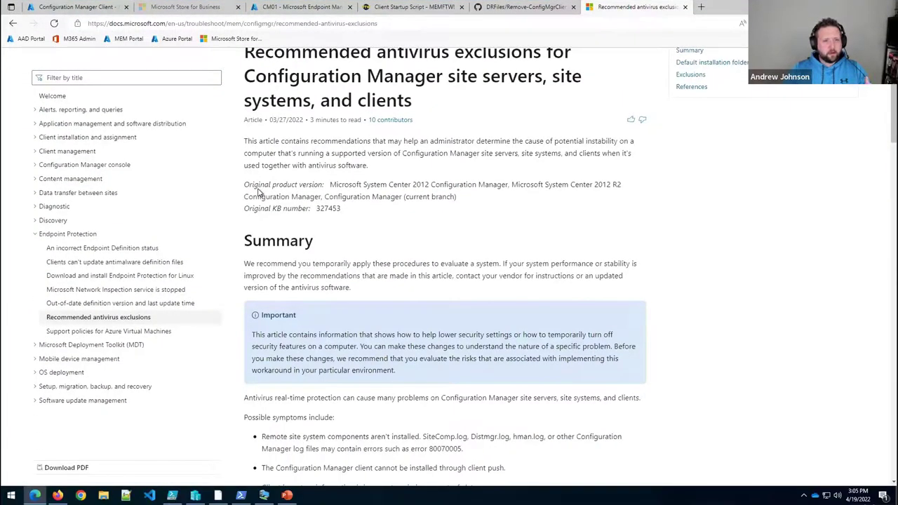
scroll(258, 192, "down", 7)
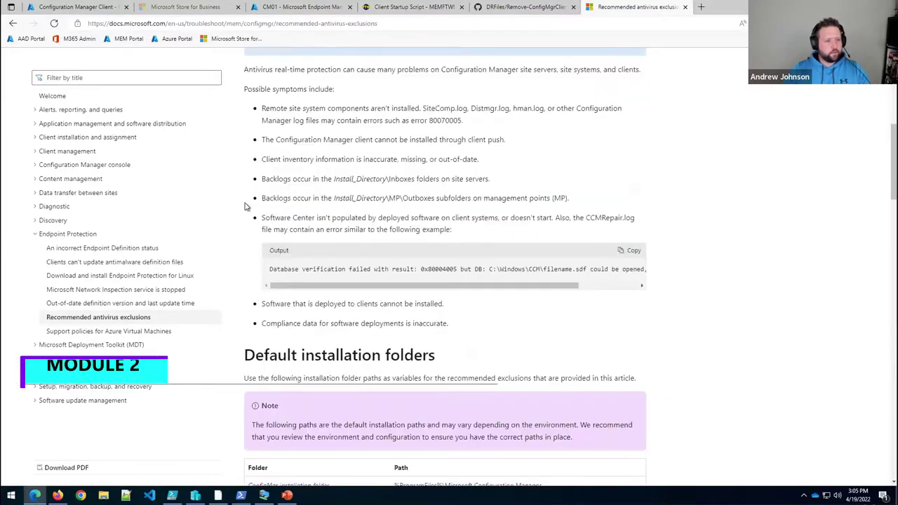
scroll(245, 206, "down", 3)
scroll(243, 208, "down", 4)
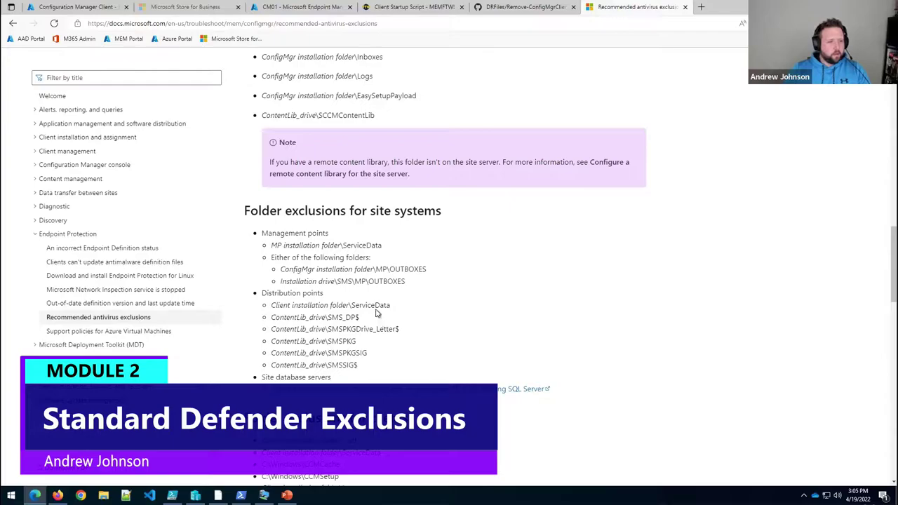
scroll(371, 312, "down", 1)
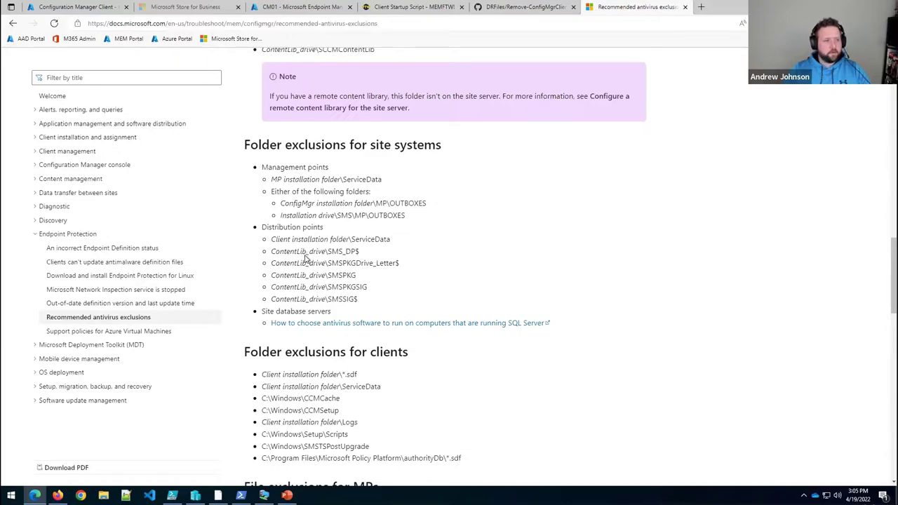
scroll(329, 344, "down", 1)
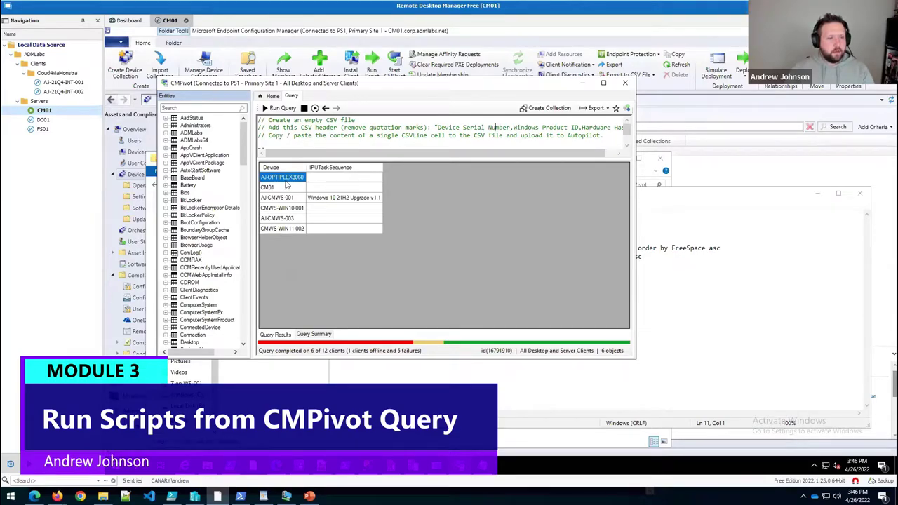
Step: Open Run Script for all devices in the CMPivot results, browse the approved scripts to the Trigger Baseline Evaluation entry, and cancel
right_click(288, 183)
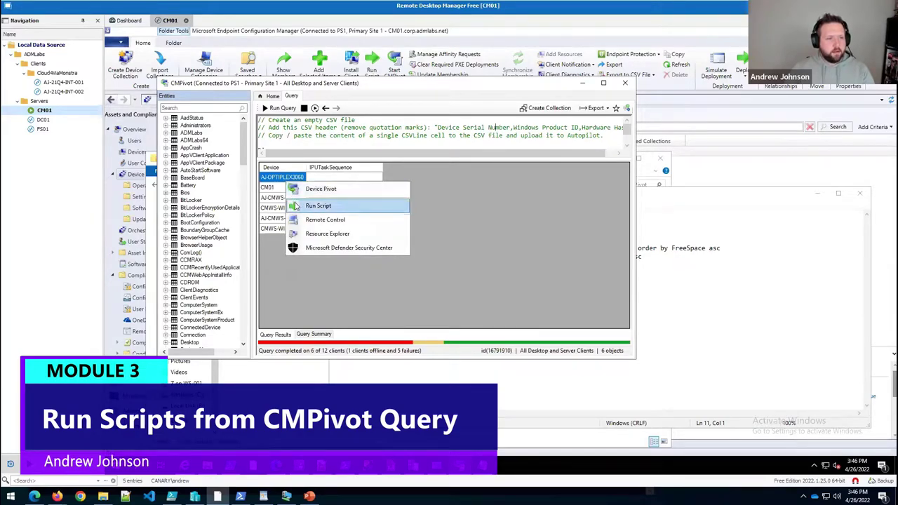
left_click(272, 228)
right_click(280, 213)
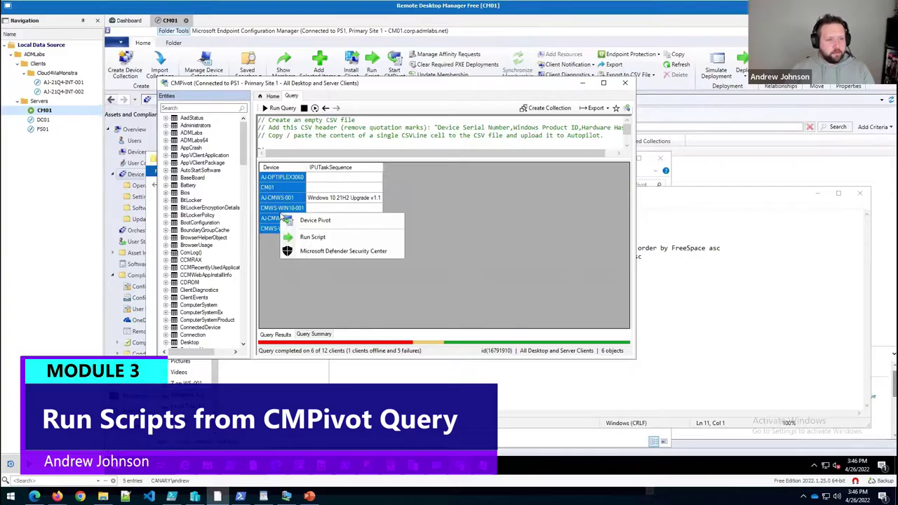
left_click(313, 237)
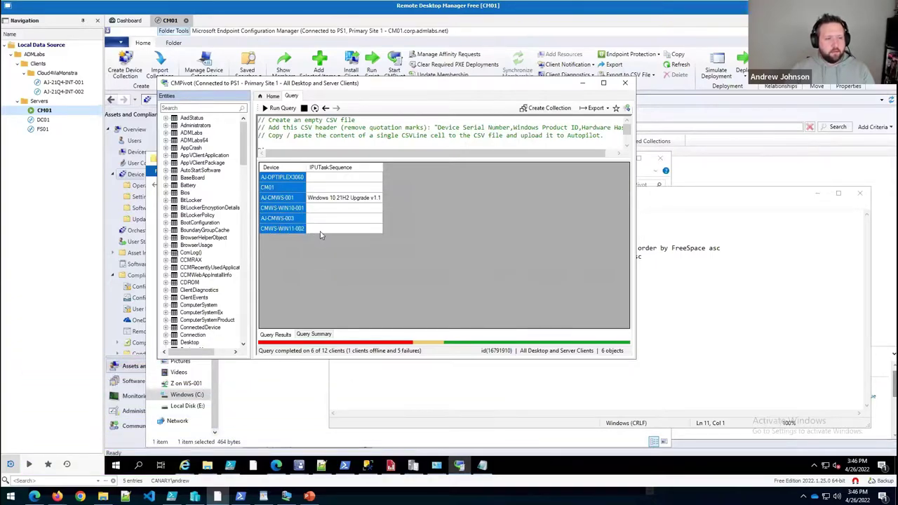
left_click(465, 218)
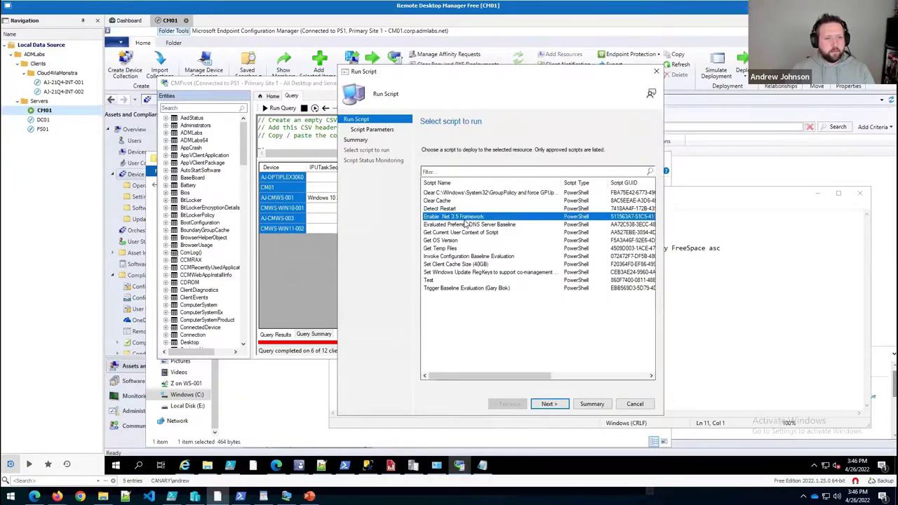
left_click(524, 288)
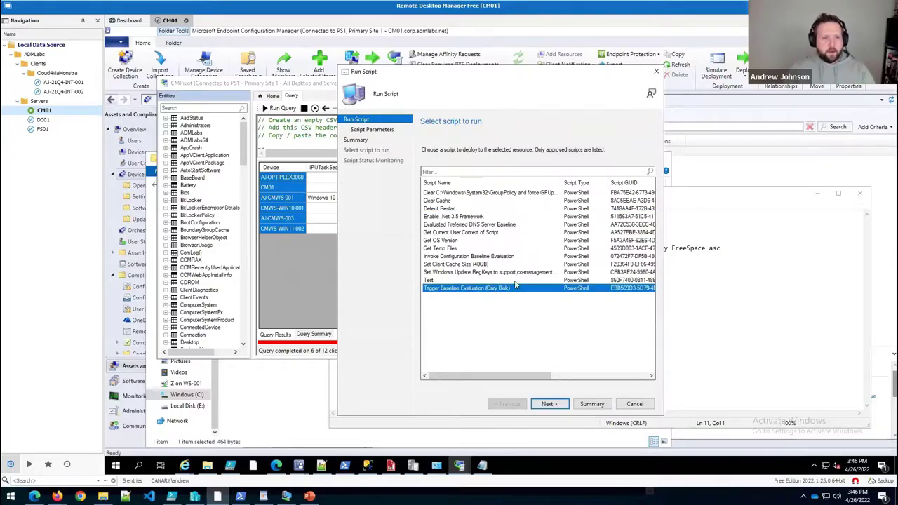
left_click(643, 409)
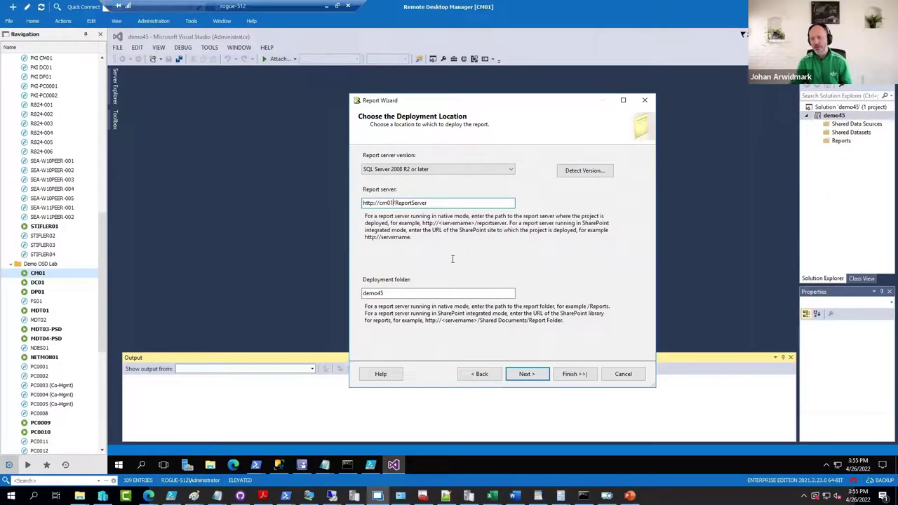
Step: Complete the Report Wizard with deployment folder demo45 and report name Report1, and start the report project
left_click(418, 384)
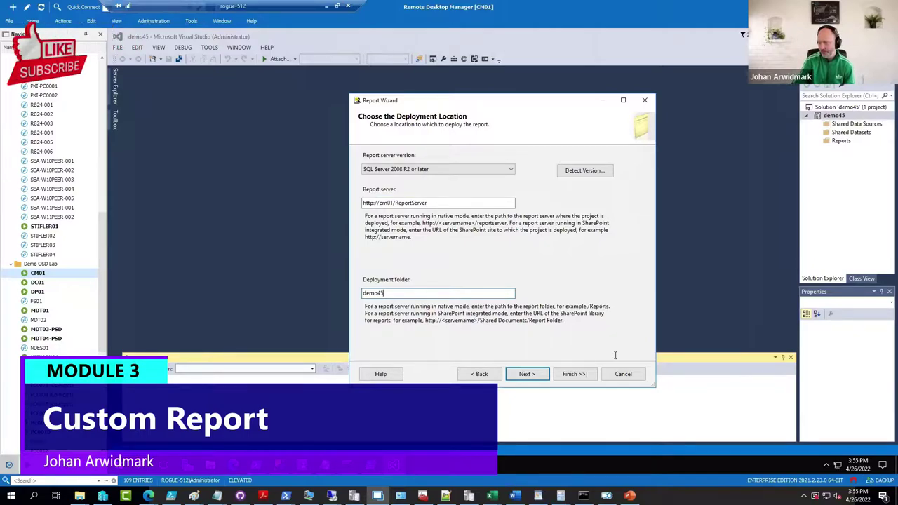
left_click(532, 377)
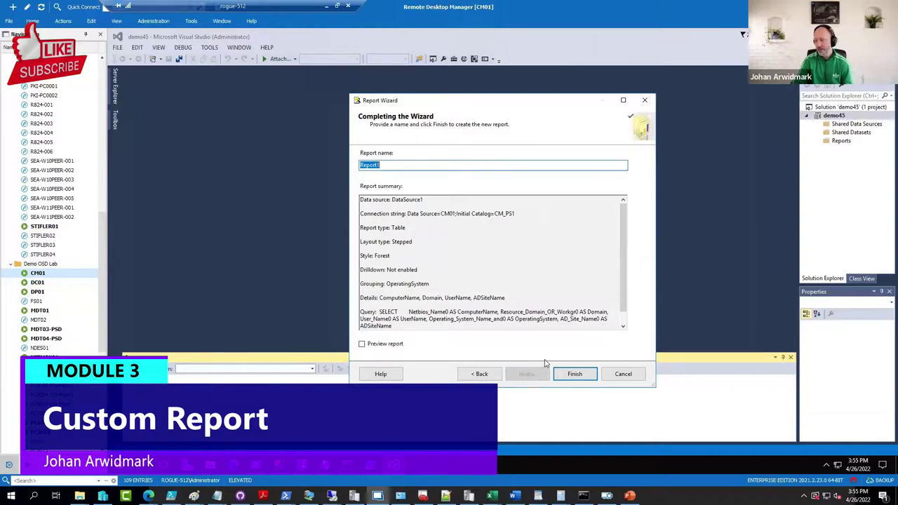
left_click(576, 377)
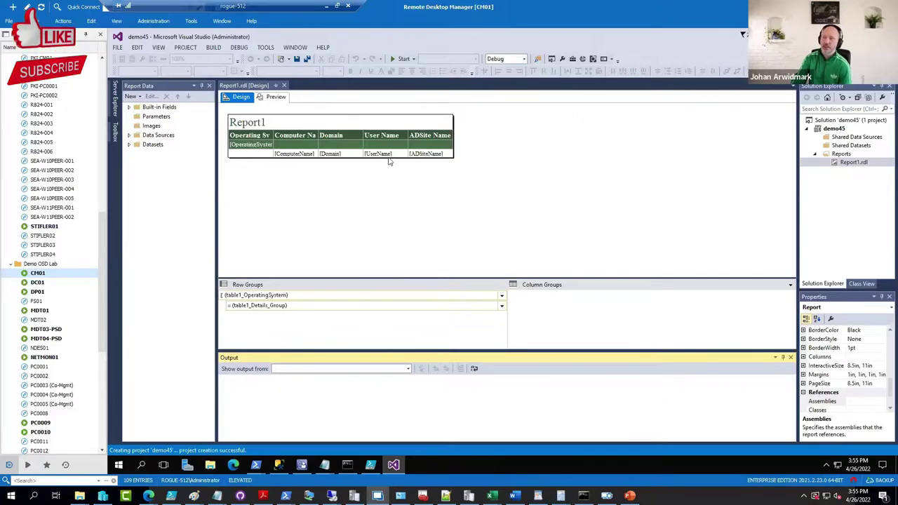
left_click(403, 59)
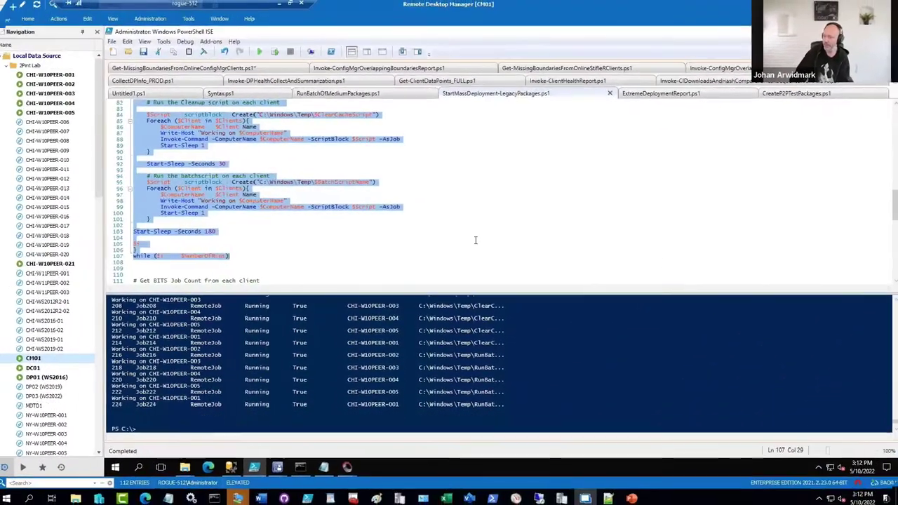
Step: Review StartMassDeployment-LegacyPackages.ps1 from the cleanup and batch script loops back to the client collection query and global settings
left_click(474, 240)
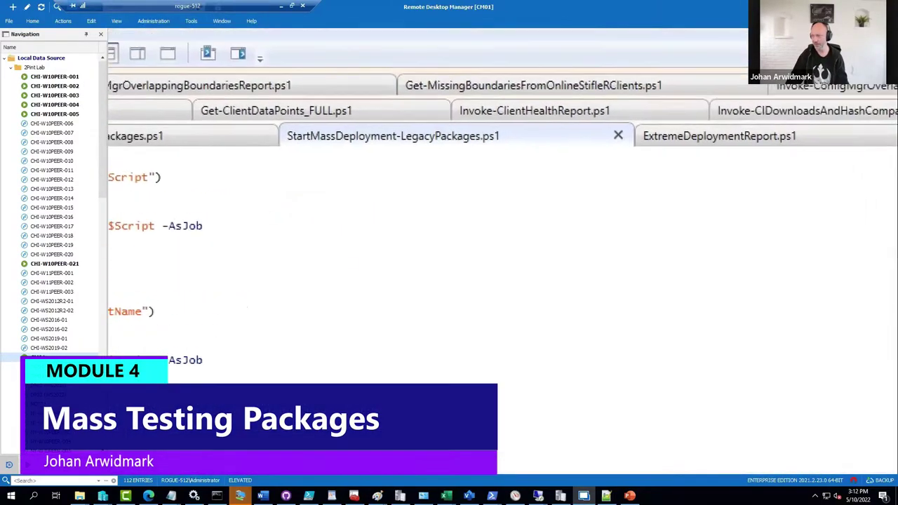
left_click_drag(270, 119, 546, 167)
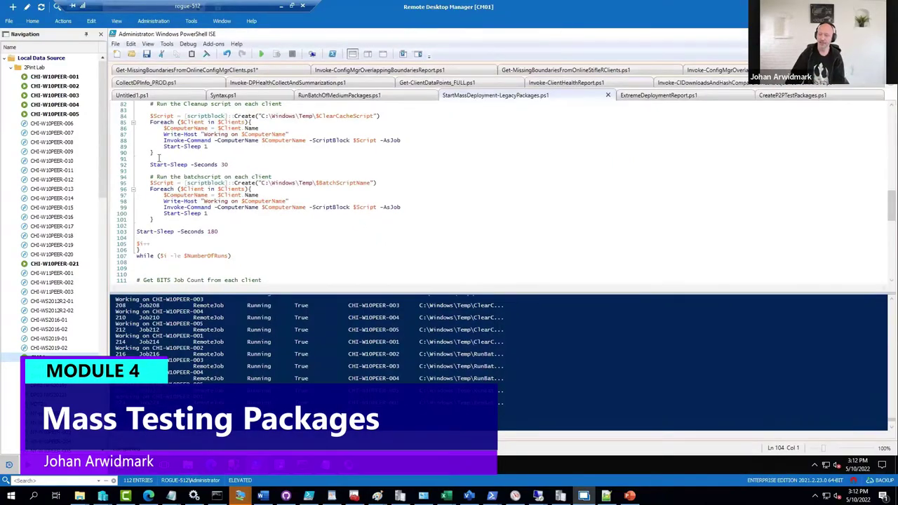
scroll(203, 150, "up", 20)
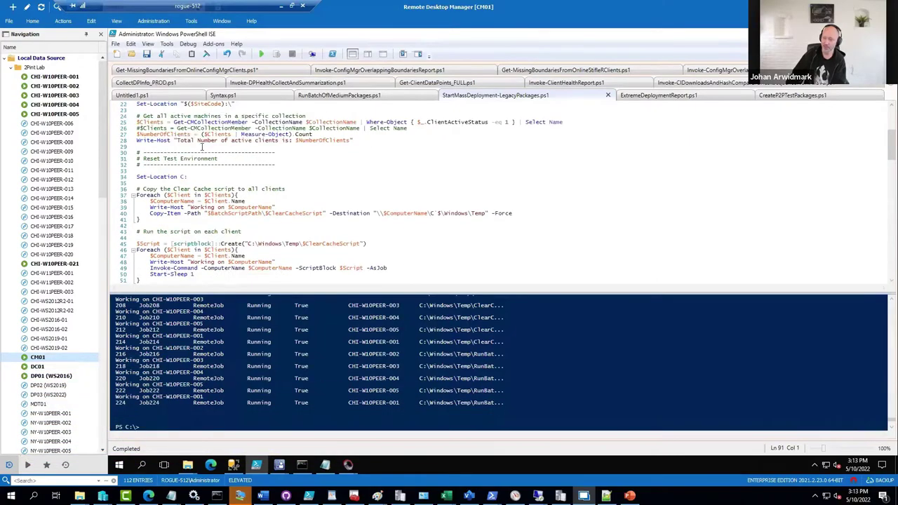
scroll(202, 146, "up", 7)
left_click_drag(253, 250, 136, 249)
left_click(212, 189)
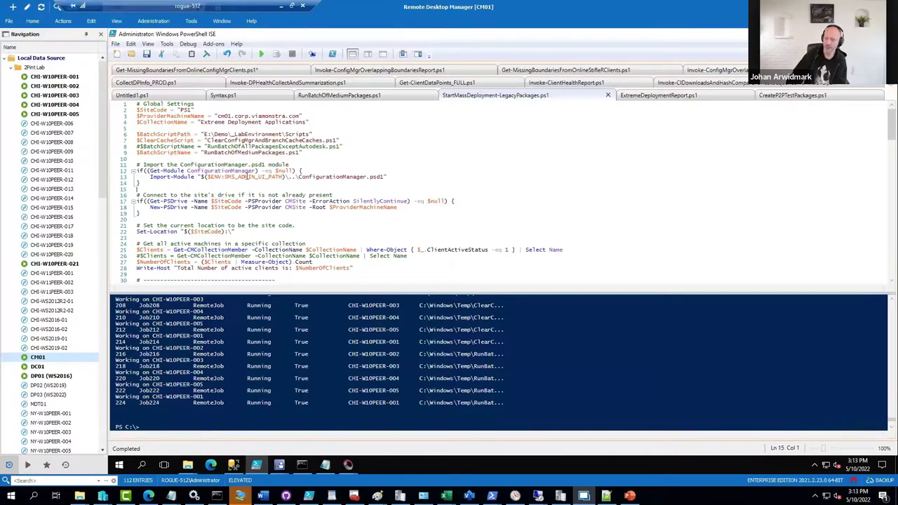
Step: Review the RunBatchOfMediumPackages.ps1 reference in the mass deployment script, and highlight the P2P test package entries in the RunBatchOfMediumPackages.ps1 script itself
scroll(204, 134, "down", 1)
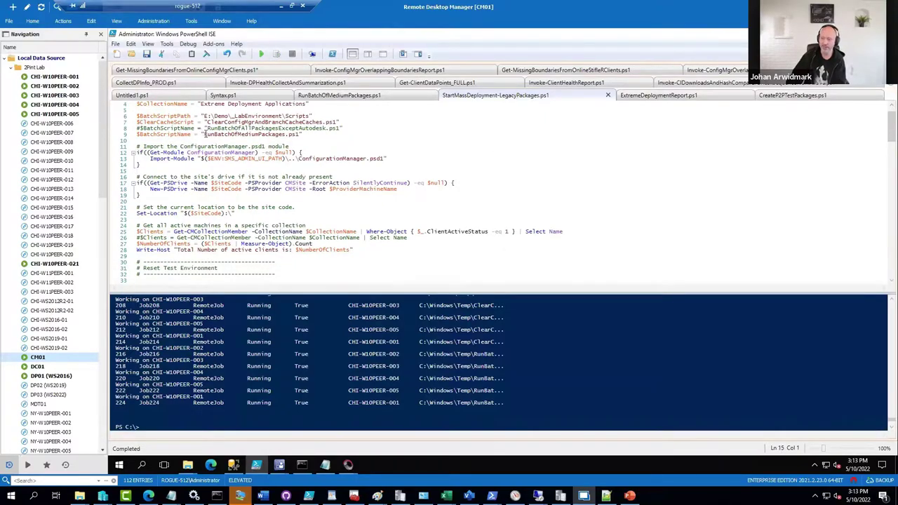
left_click_drag(201, 135, 303, 135)
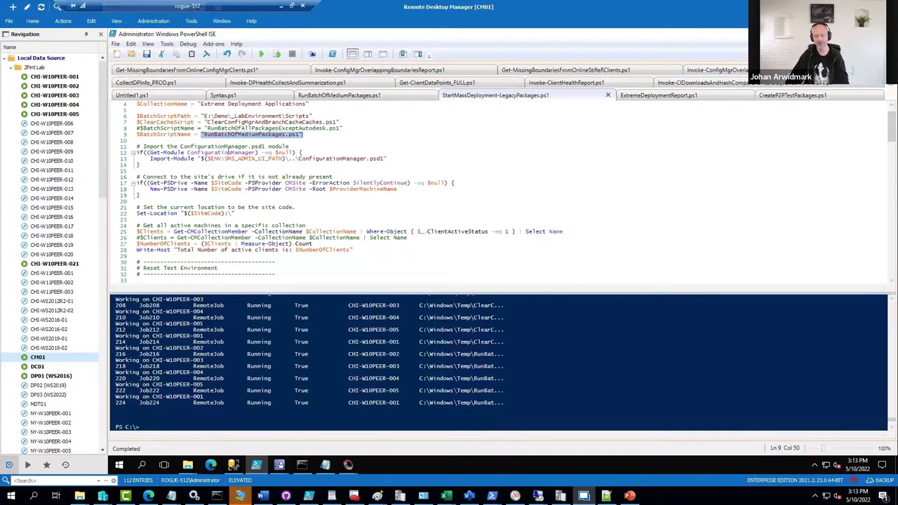
scroll(230, 150, "up", 3)
scroll(240, 166, "down", 2)
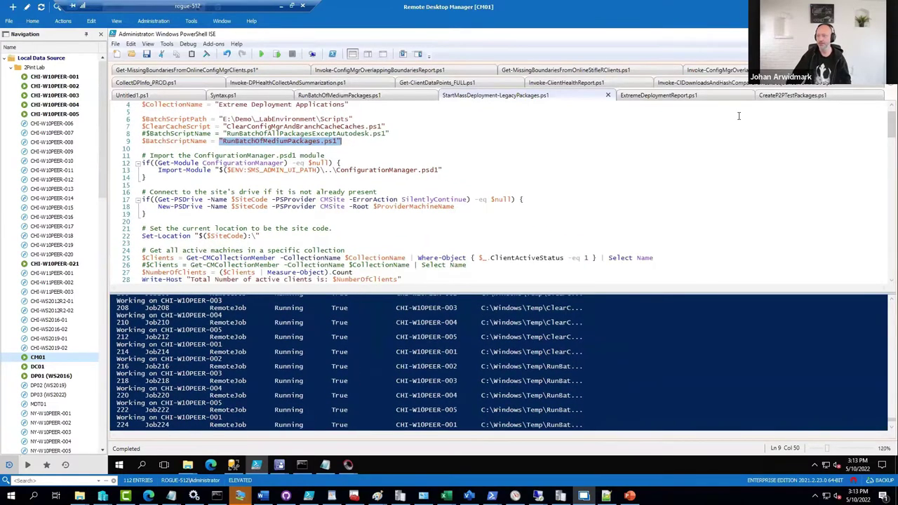
left_click(384, 99)
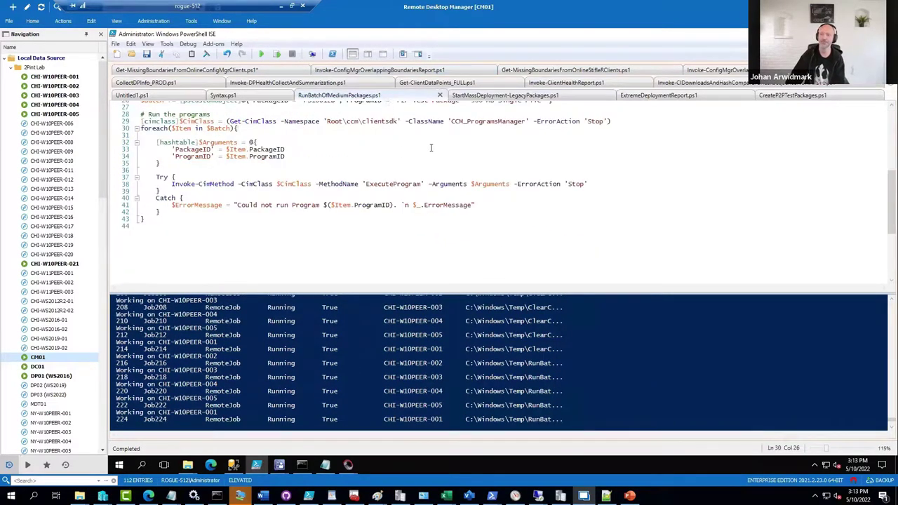
scroll(257, 182, "up", 4)
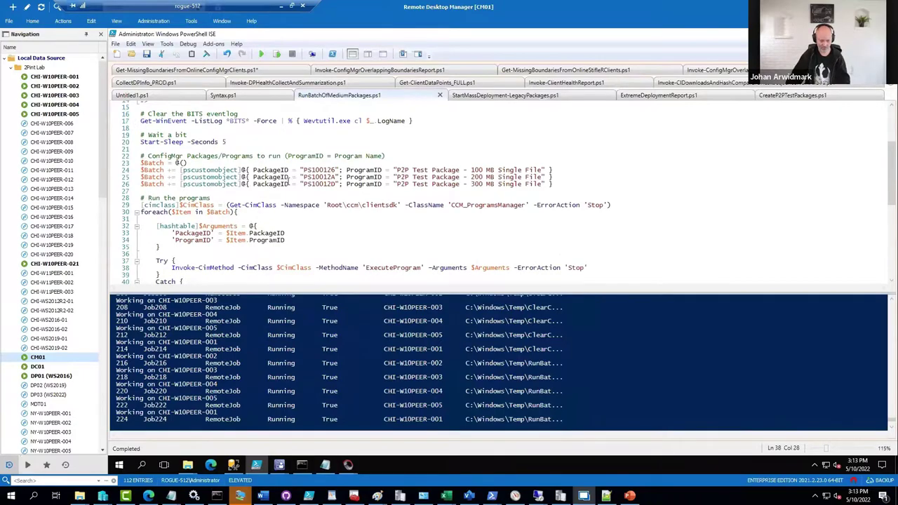
left_click_drag(129, 143, 591, 199)
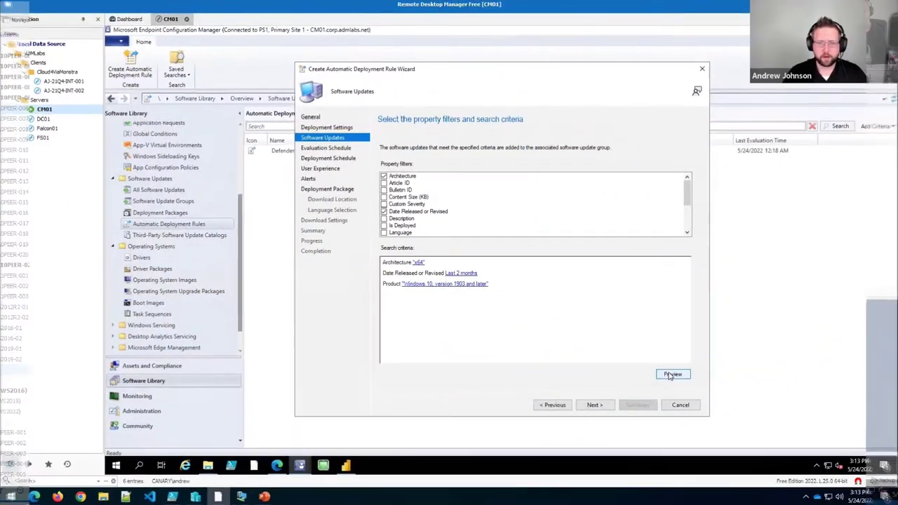
Step: Preview the updates matching the rule's current search criteria, widen the Title column to read the full list, and close the preview
left_click(671, 374)
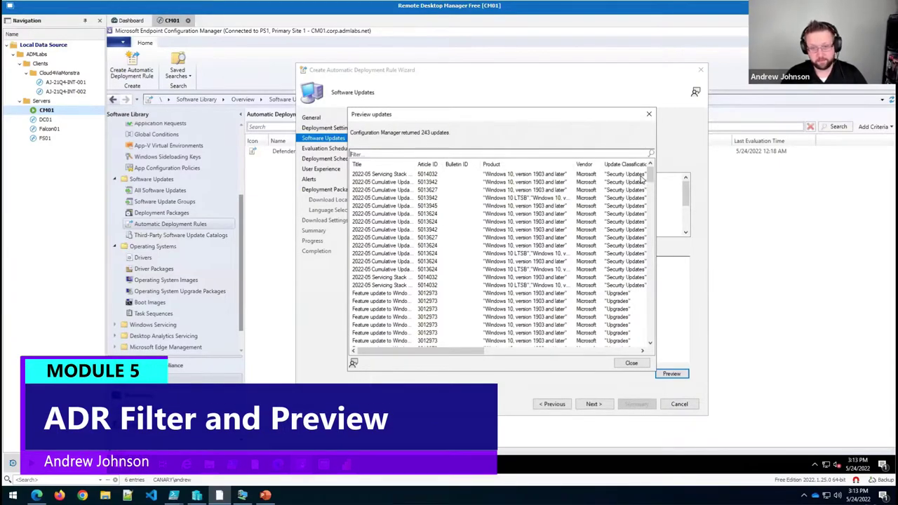
left_click_drag(420, 164, 620, 164)
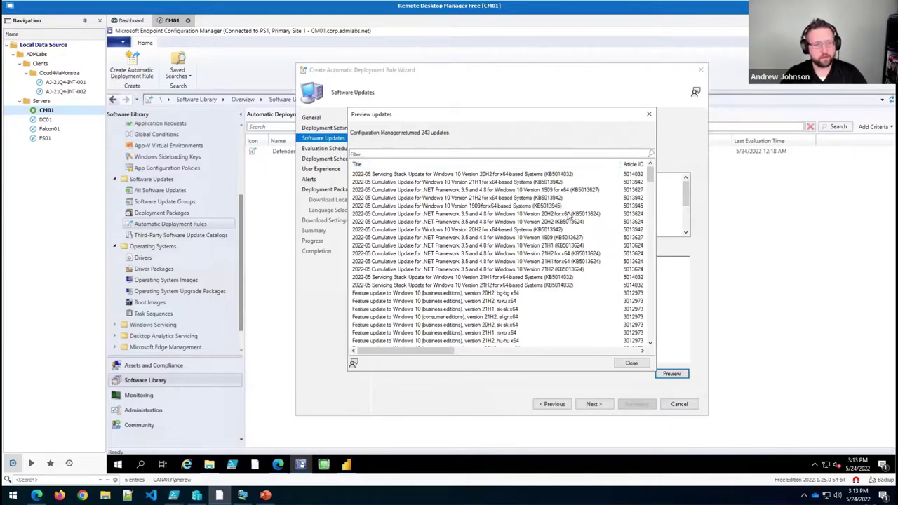
scroll(561, 214, "down", 10)
scroll(544, 215, "down", 6)
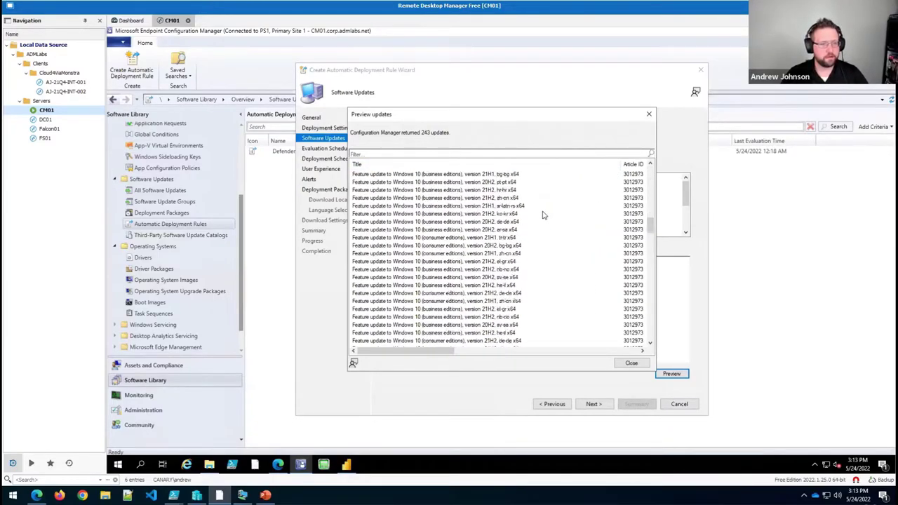
scroll(541, 218, "down", 3)
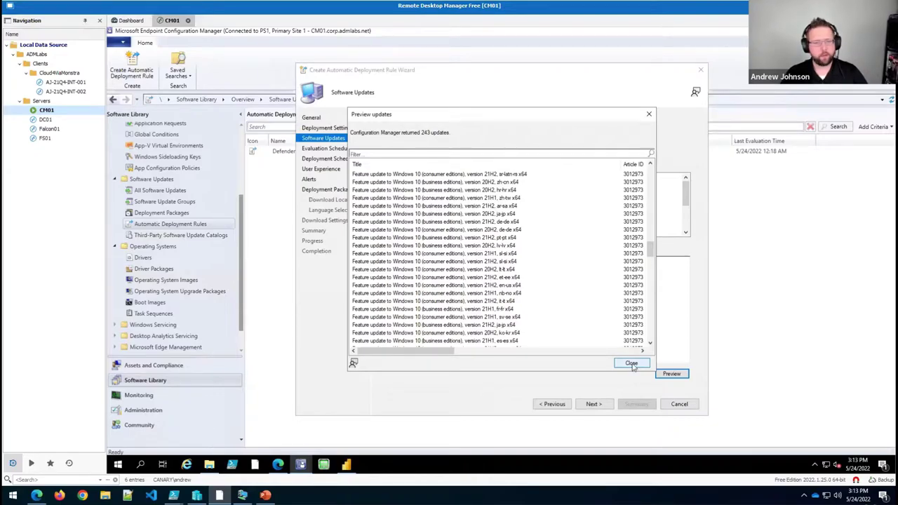
scroll(611, 298, "up", 5)
scroll(609, 294, "up", 10)
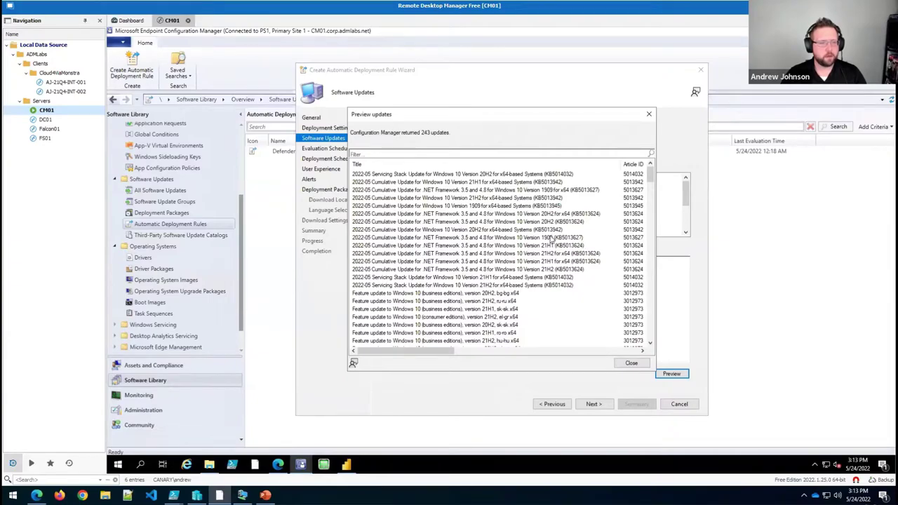
scroll(540, 259, "down", 3)
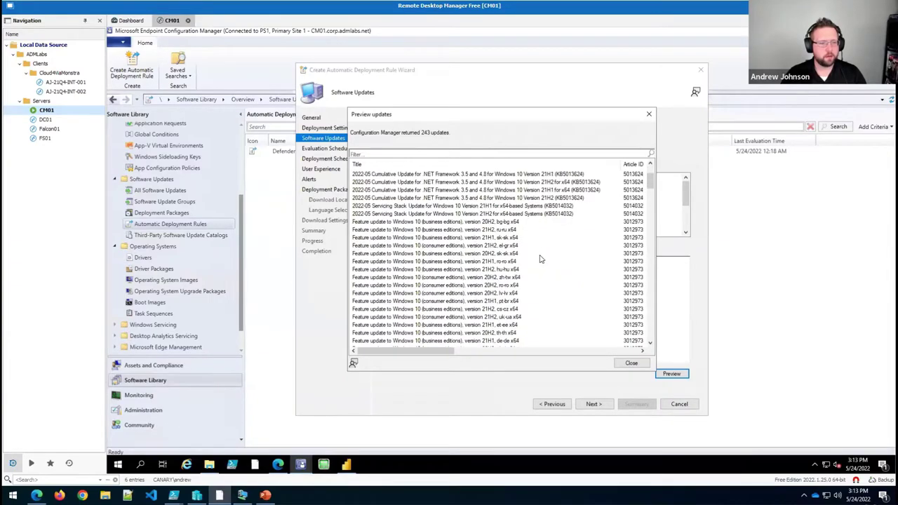
left_click(620, 365)
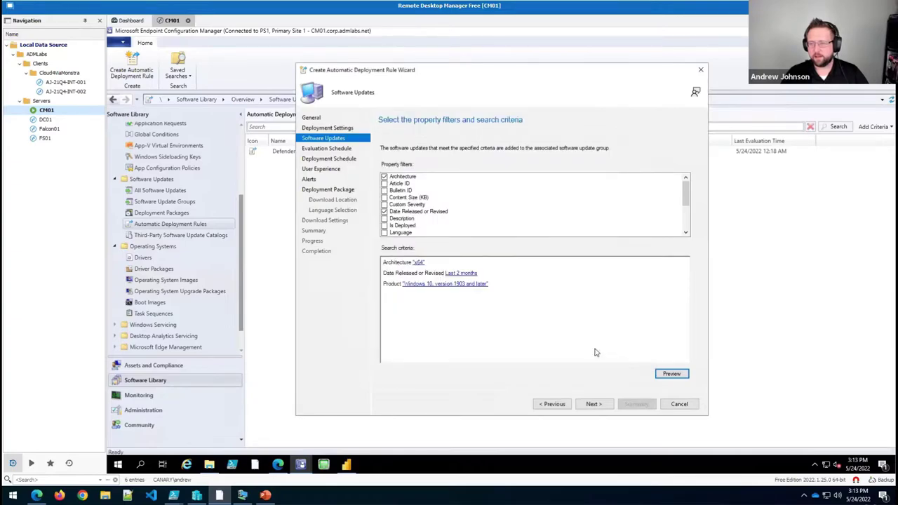
Step: Add a Title filter of -20H2 to the deployment rule's search criteria and preview the matching updates with a widened Title column
scroll(449, 231, "down", 3)
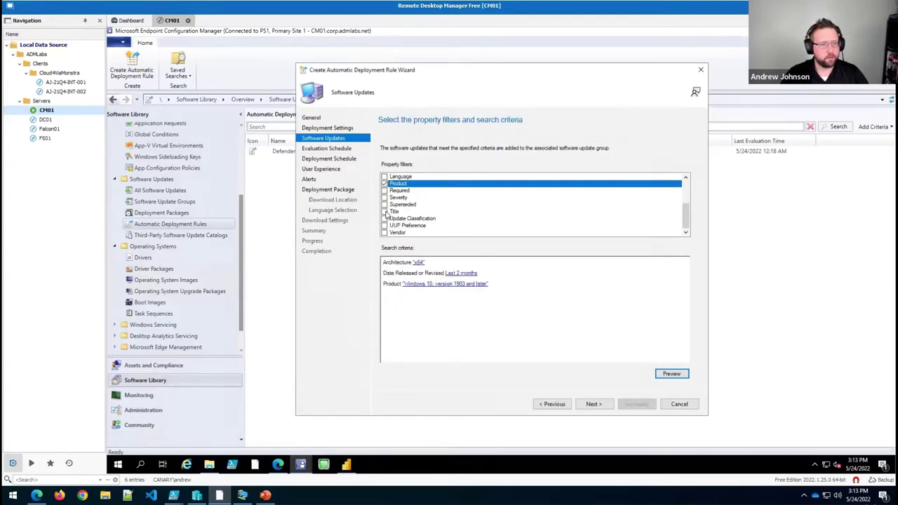
left_click(384, 212)
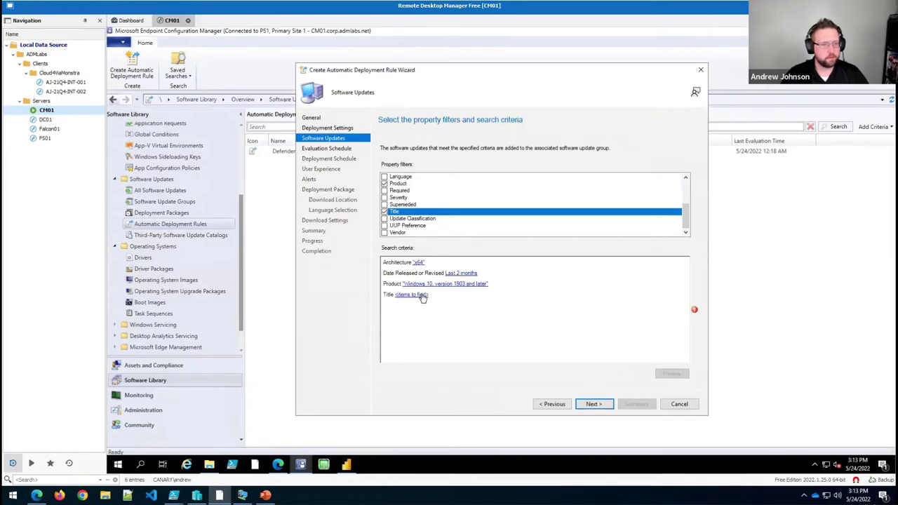
left_click(422, 295)
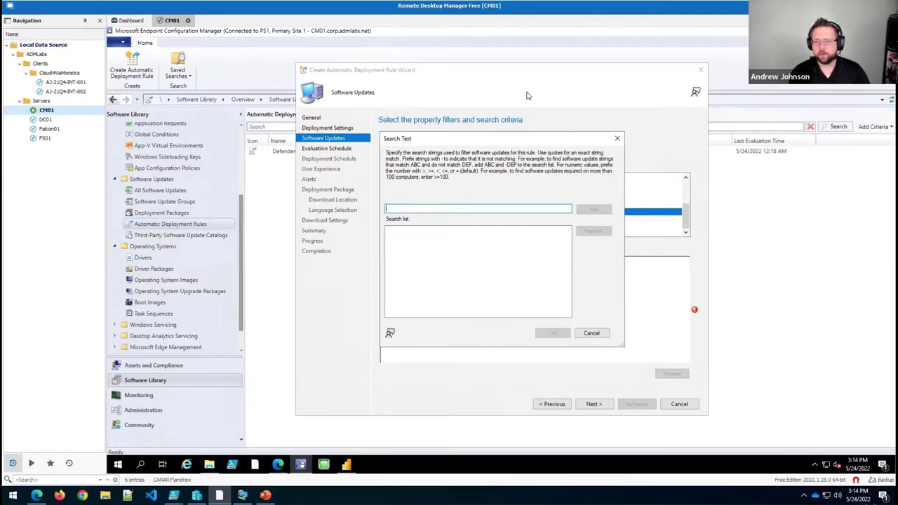
type("-20")
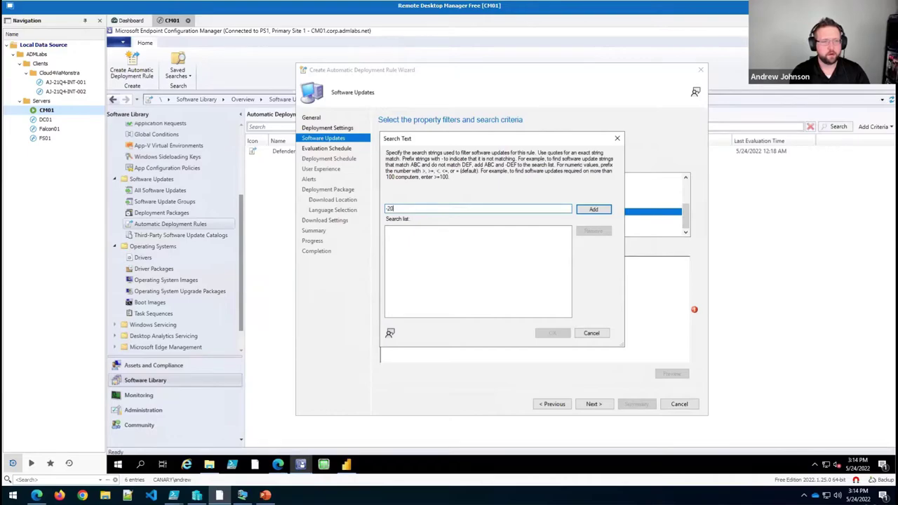
type("H2")
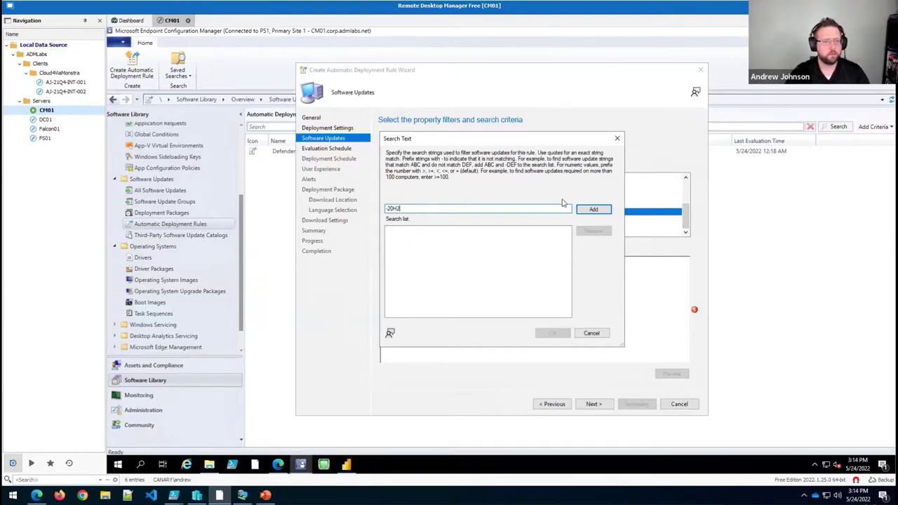
left_click(593, 209)
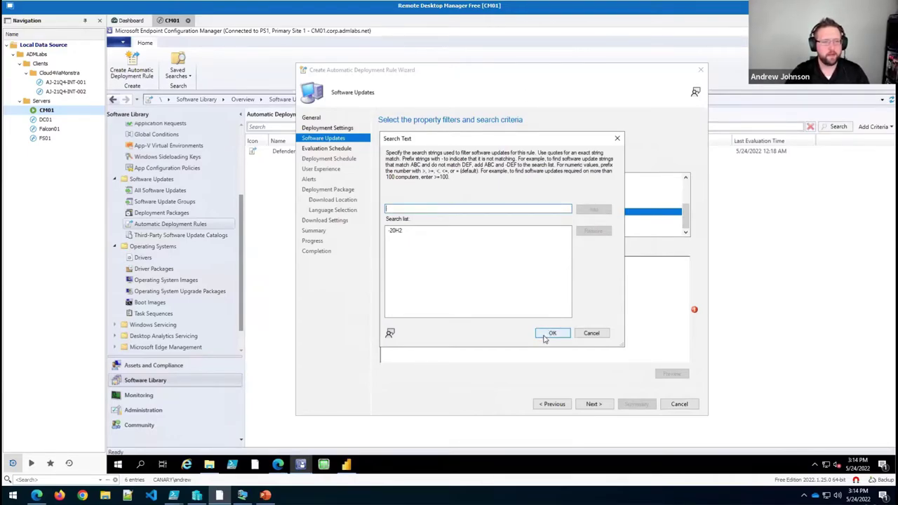
left_click(551, 334)
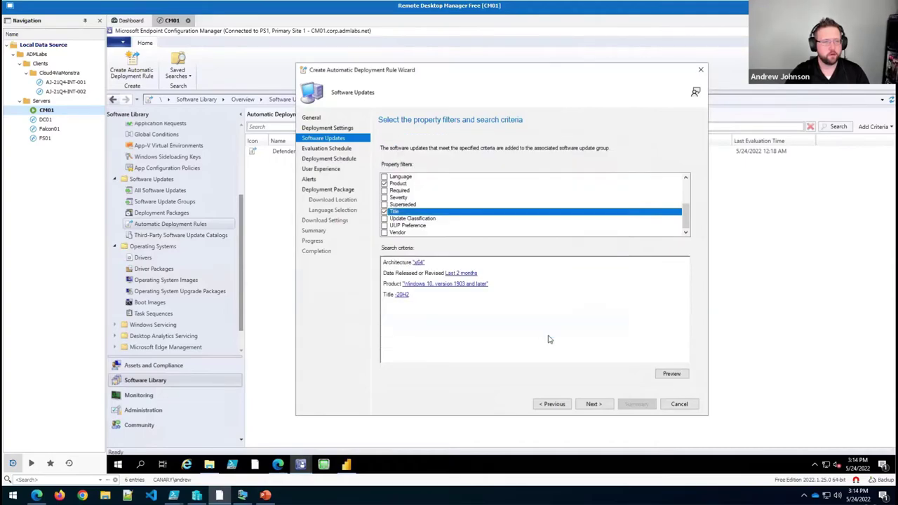
left_click(668, 379)
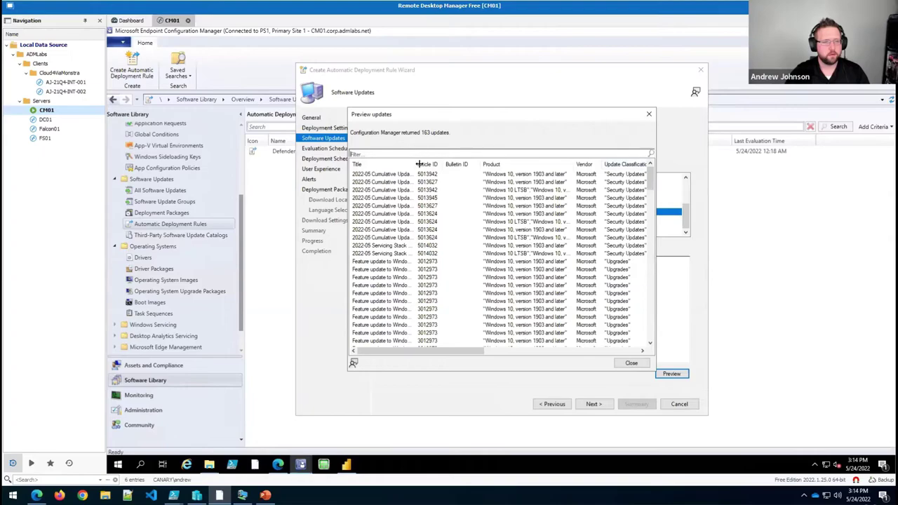
left_click_drag(417, 165, 603, 166)
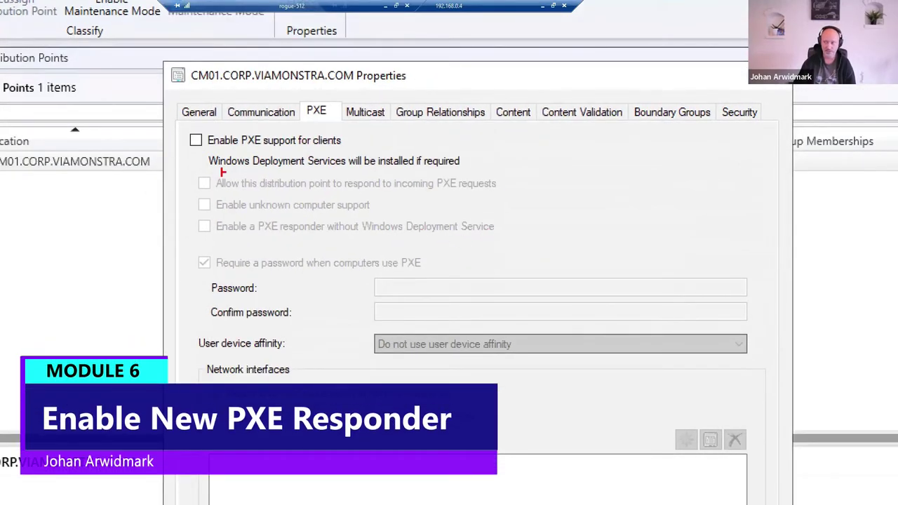
Step: Underline the Windows Deployment Services note and the PXE responder option in red on the zoomed view, and exit the zoom
left_click_drag(208, 168, 396, 170)
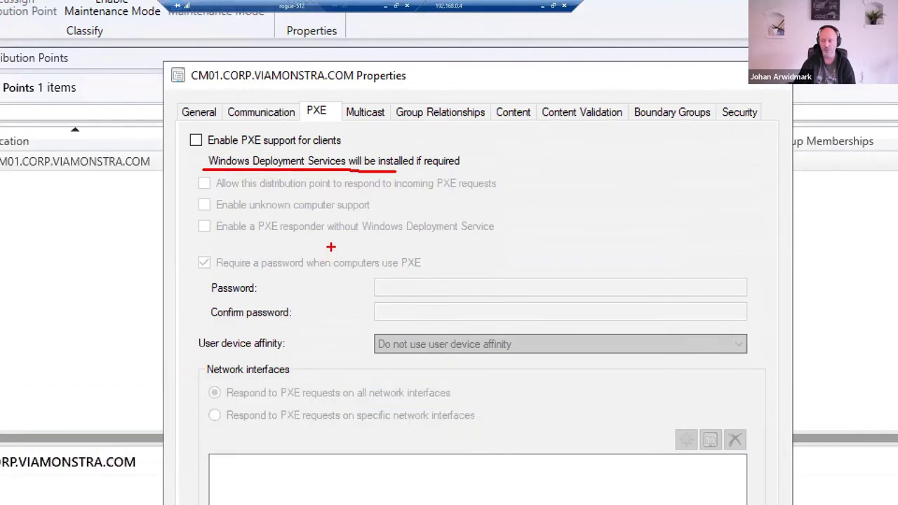
left_click_drag(315, 239, 483, 239)
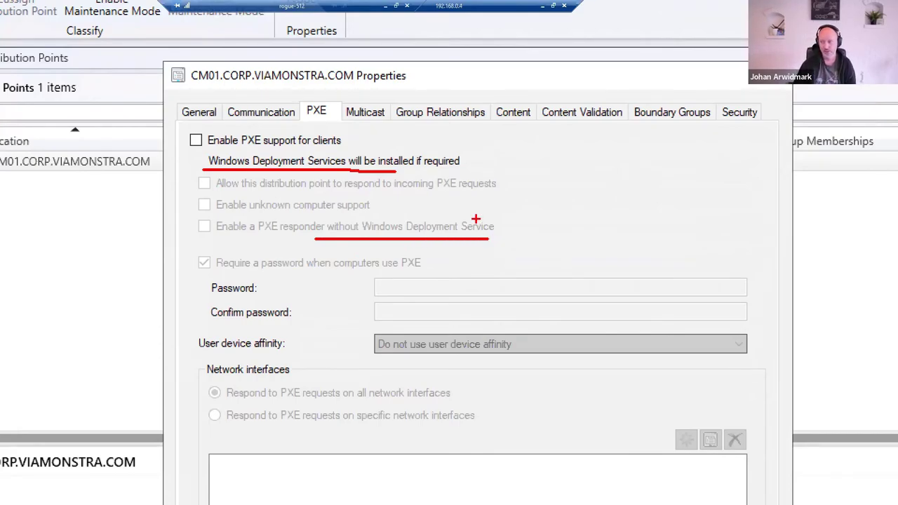
key("ctrl+z")
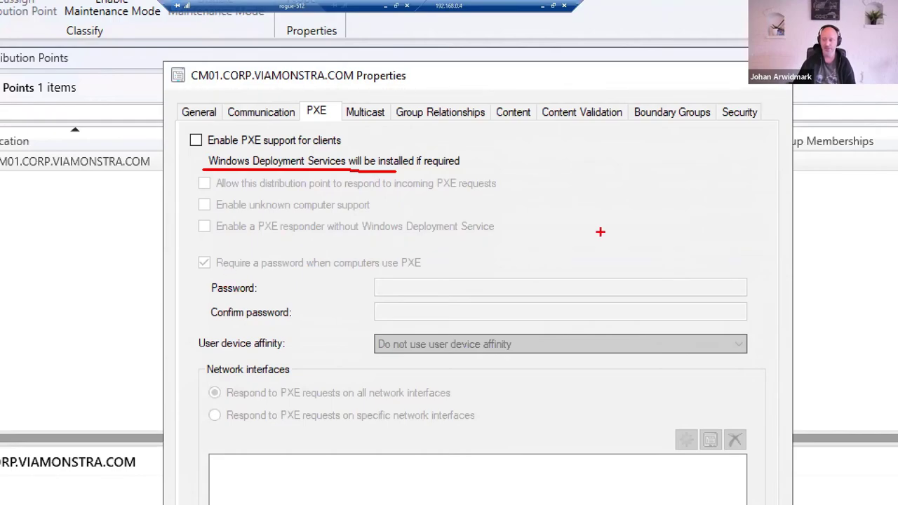
left_click_drag(253, 240, 379, 241)
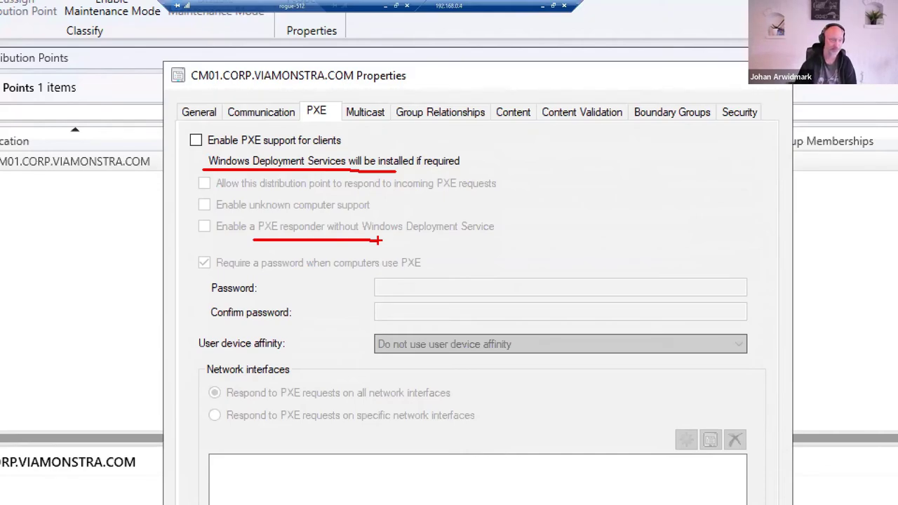
key("Escape")
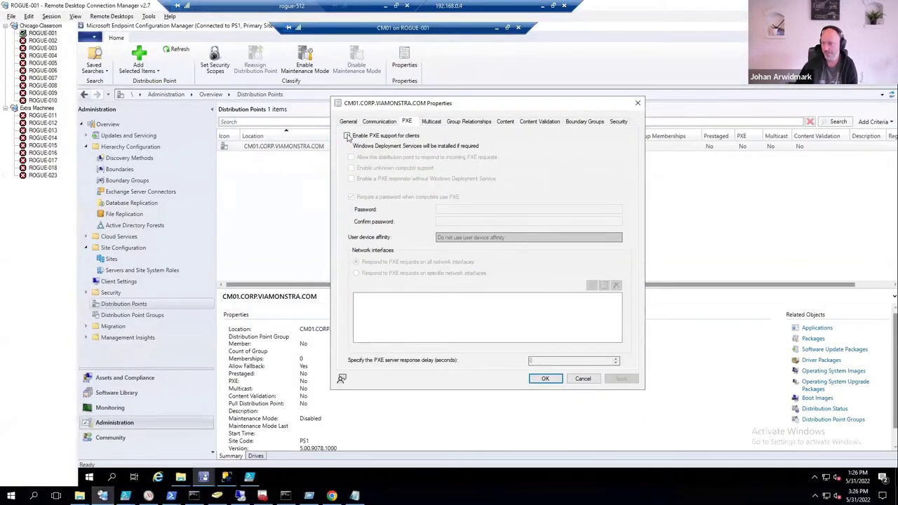
Step: Enable PXE support on the distribution point, with responses to incoming requests, unknown computer support and a PXE responder without Windows Deployment Service
left_click(346, 136)
left_click(520, 317)
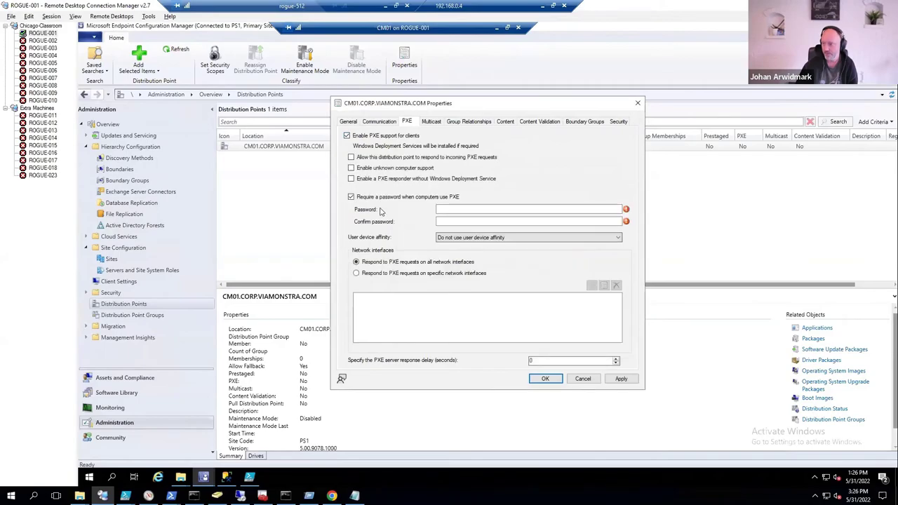
left_click(352, 158)
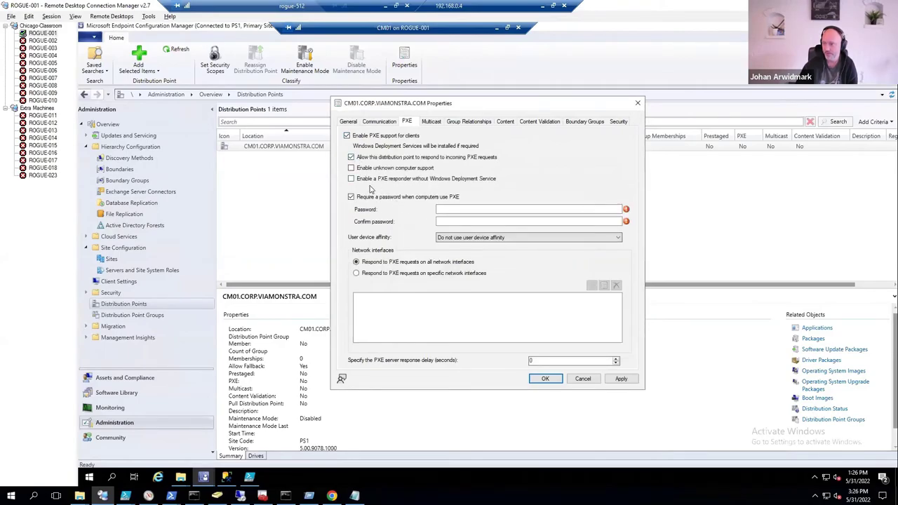
left_click(351, 168)
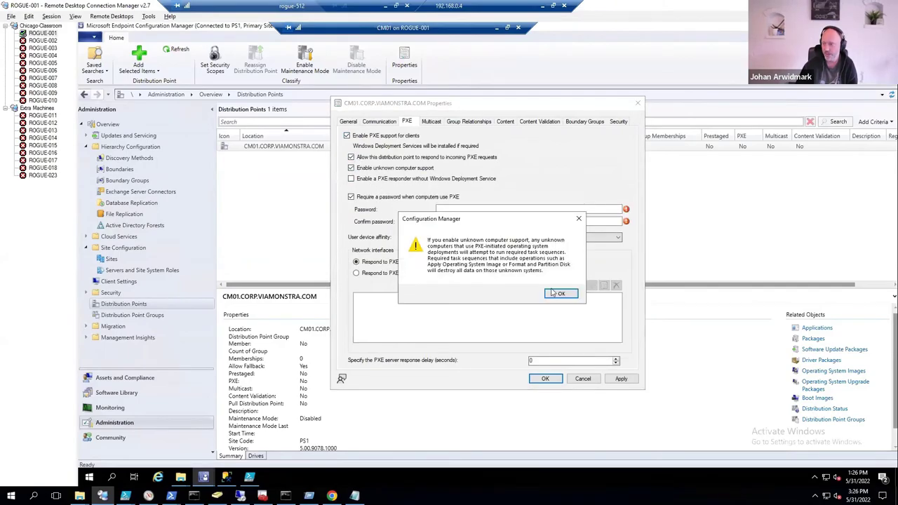
left_click(561, 293)
left_click(351, 179)
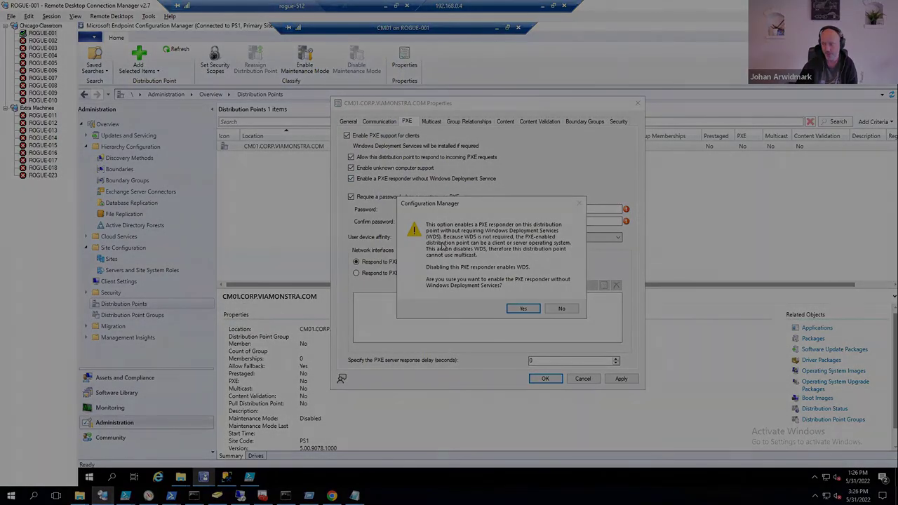